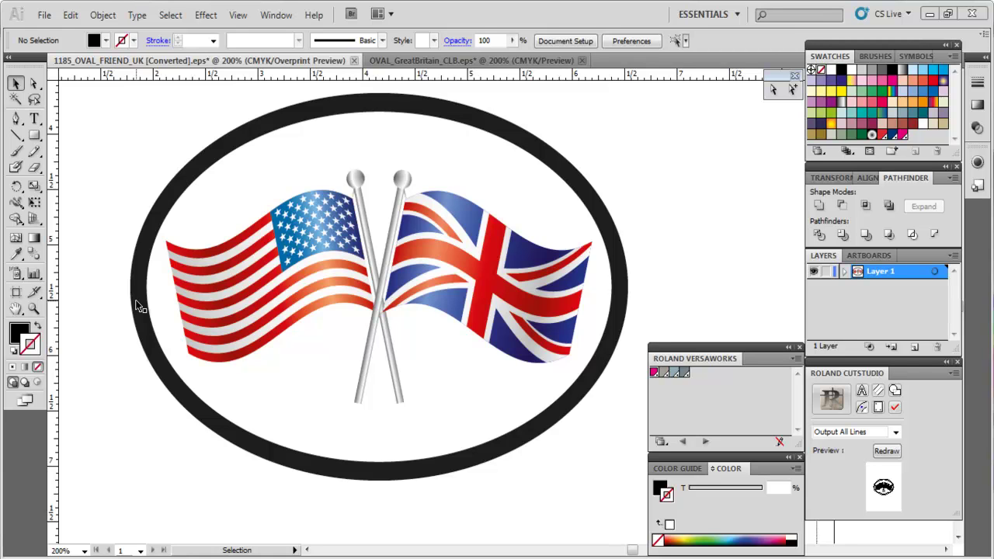
Compare the finished OVAL_GreatBritain_CLB.eps decal with its Bleed layer shown and hidden, and return to 1185_OVAL_FRIEND_UK
click(394, 62)
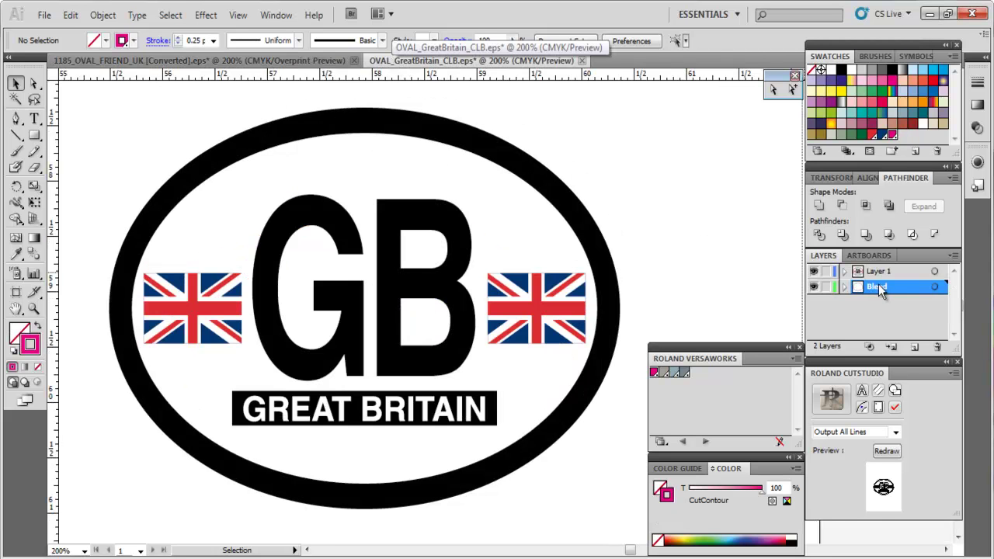
click(814, 287)
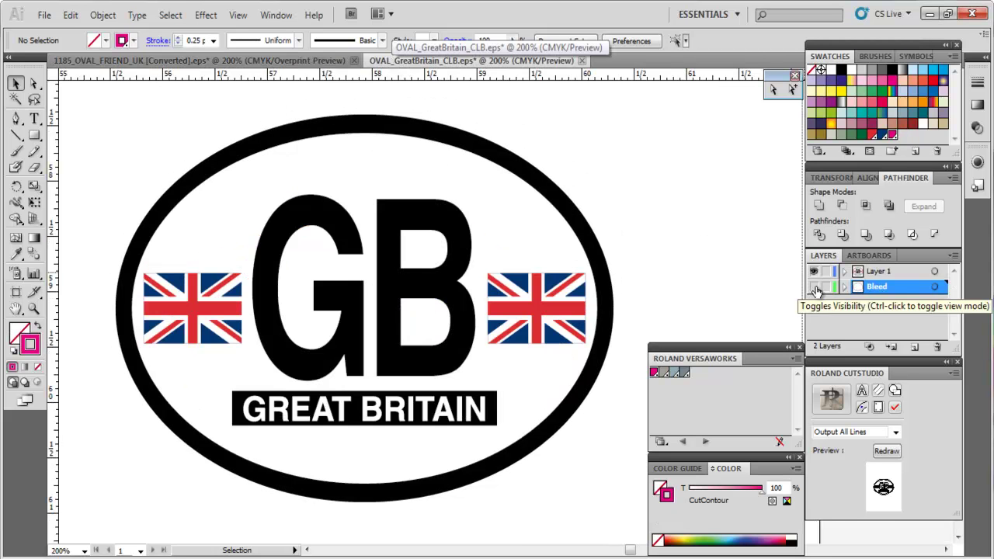
click(814, 288)
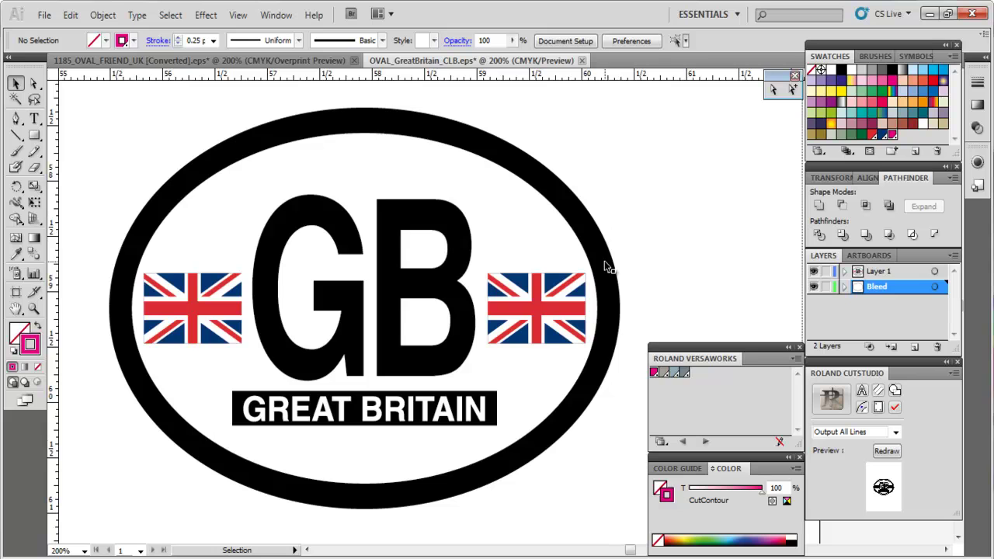
click(814, 287)
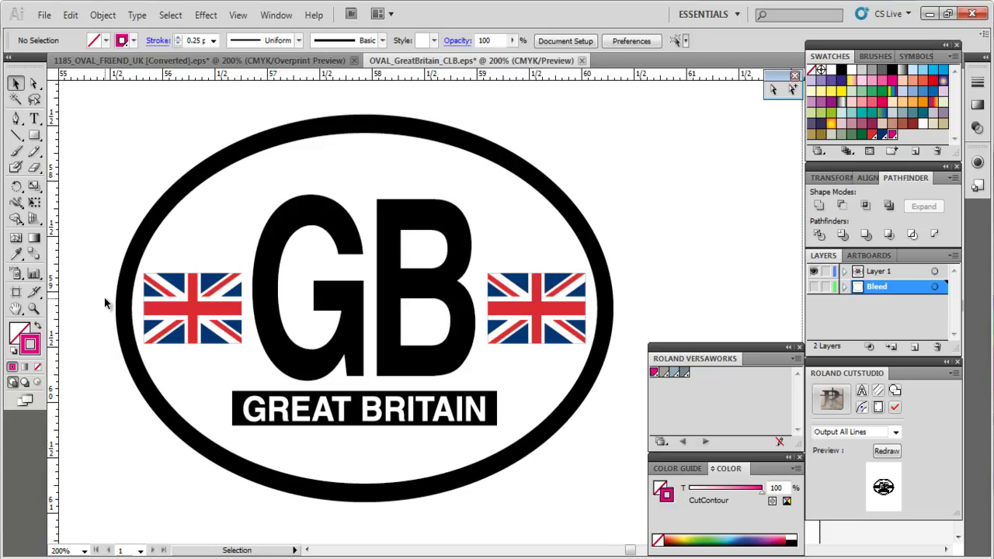
click(197, 61)
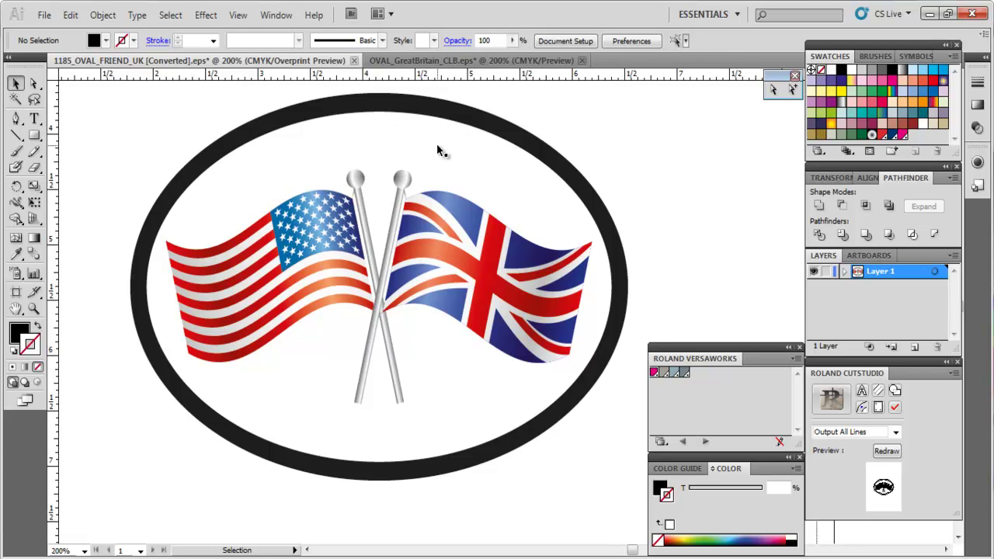
Duplicate Layer 1 and lock the original layer
double_click(874, 272)
key(Return)
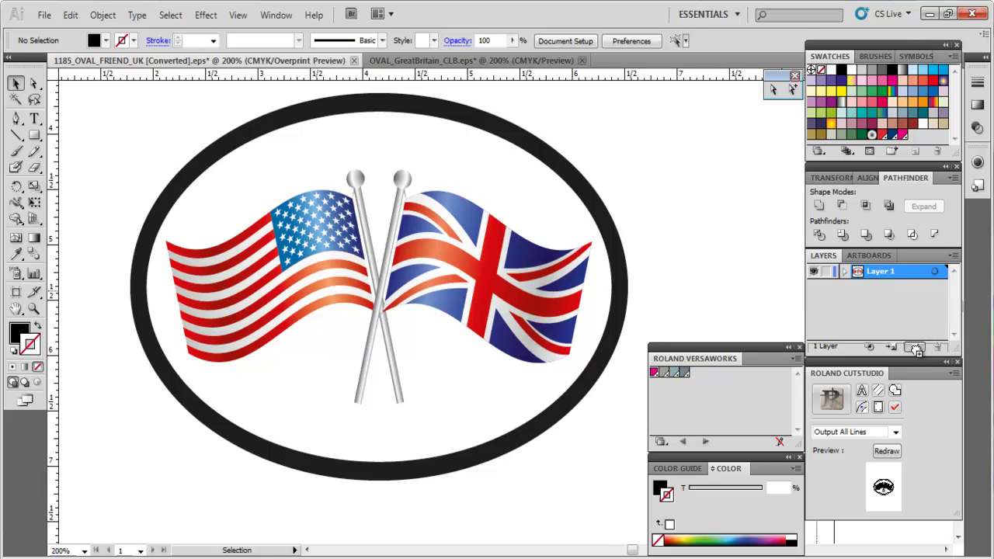
drag(917, 349, 917, 349)
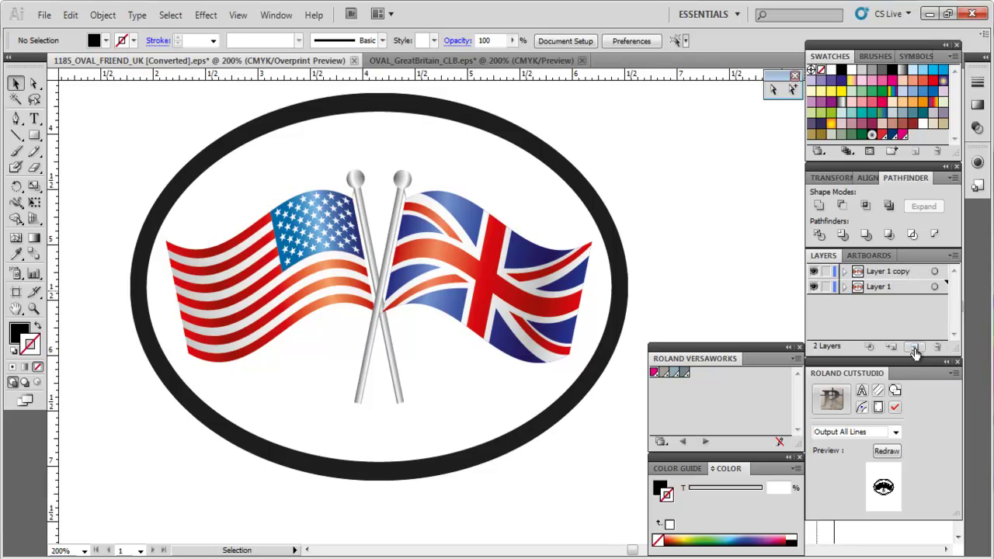
click(828, 288)
Unite all the artwork on the duplicated layer into one solid oval and set its fill to none
key(ctrl+a)
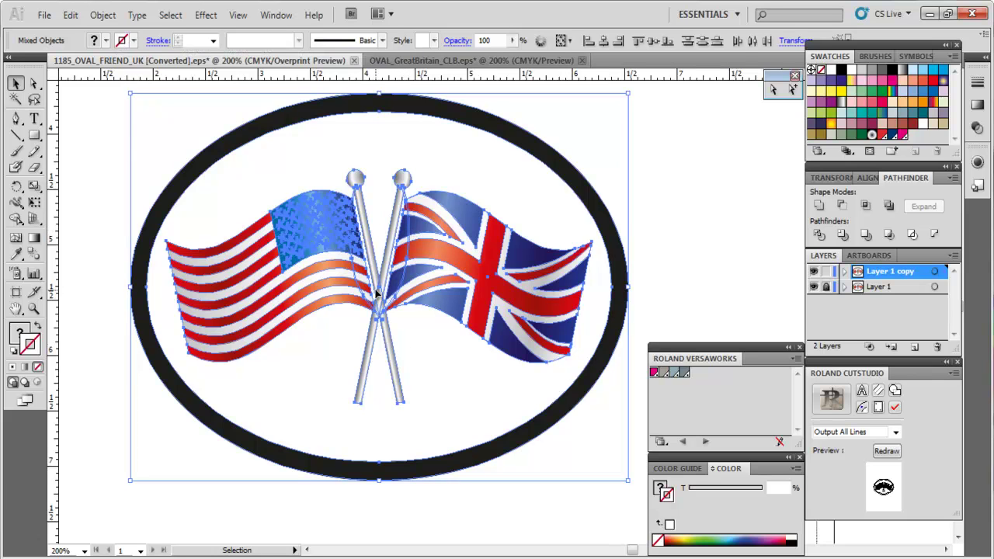
click(818, 207)
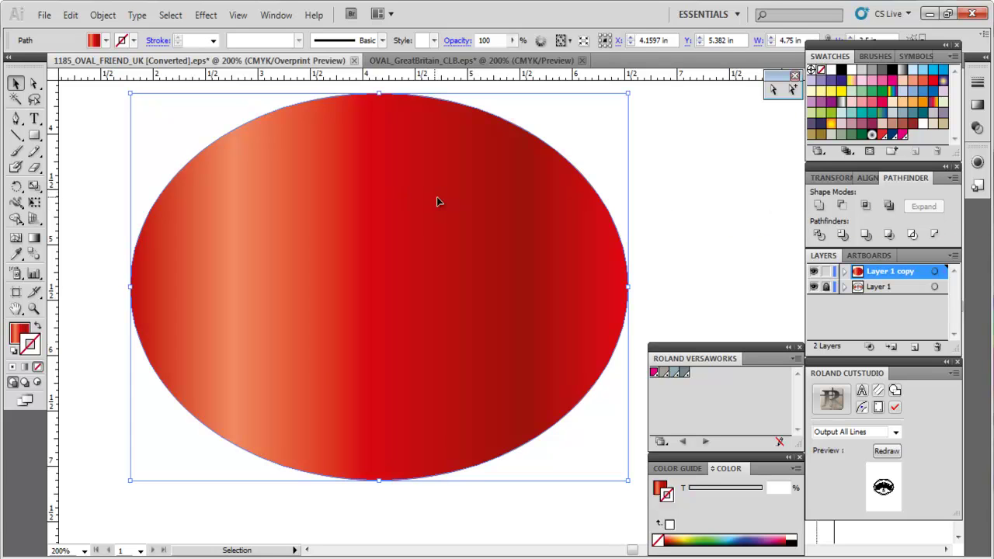
click(17, 332)
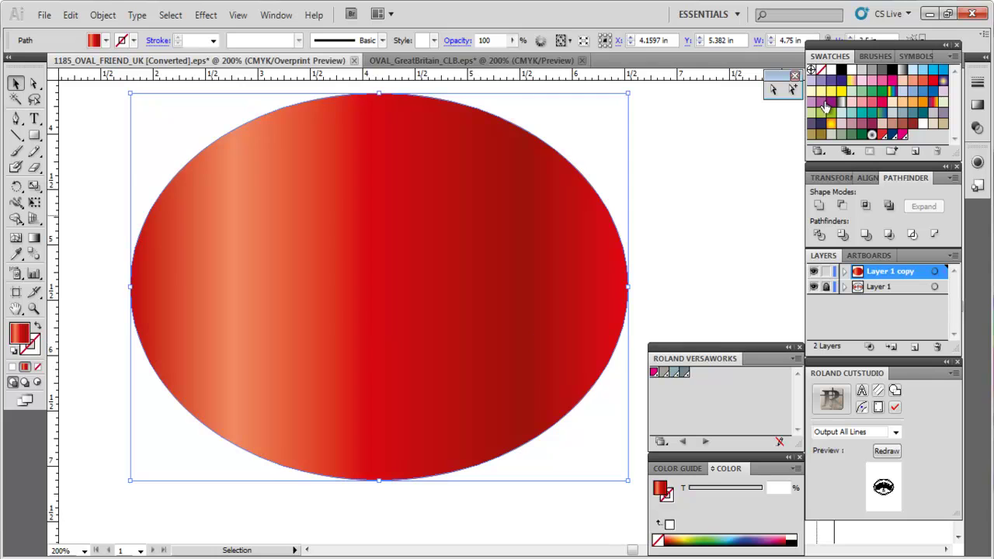
click(821, 71)
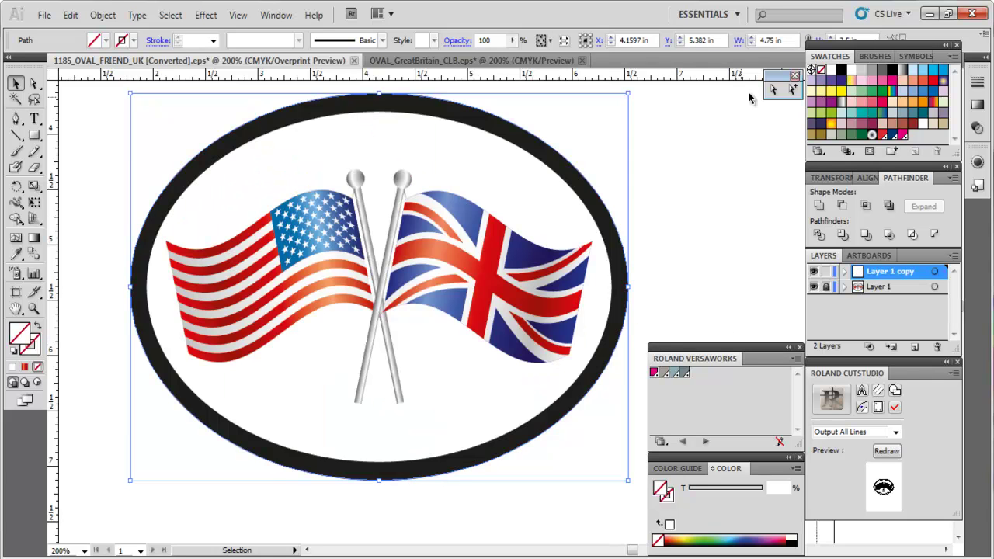
Apply the CutContour spot colour as the oval's stroke while Layer 1 is hidden, and show Layer 1 again
click(814, 287)
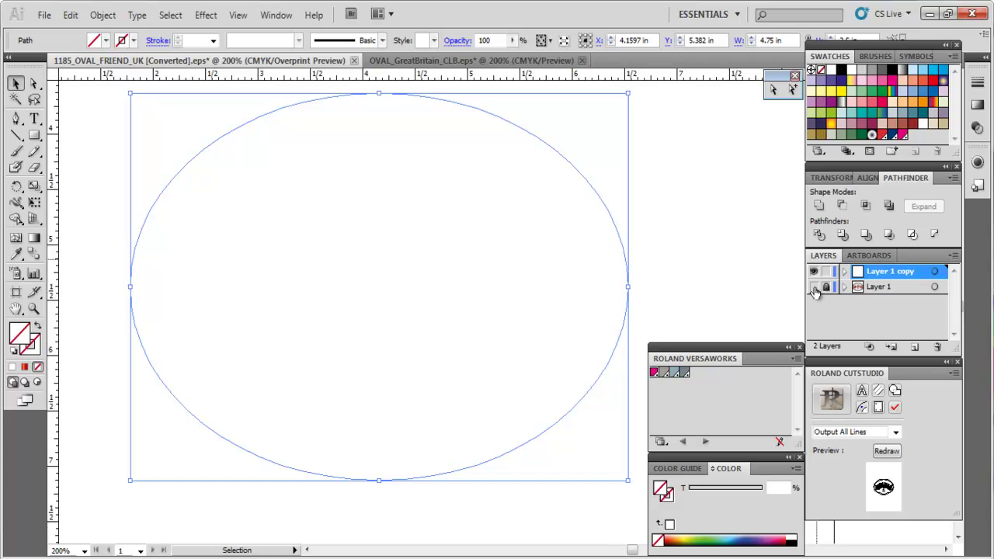
click(35, 348)
click(654, 373)
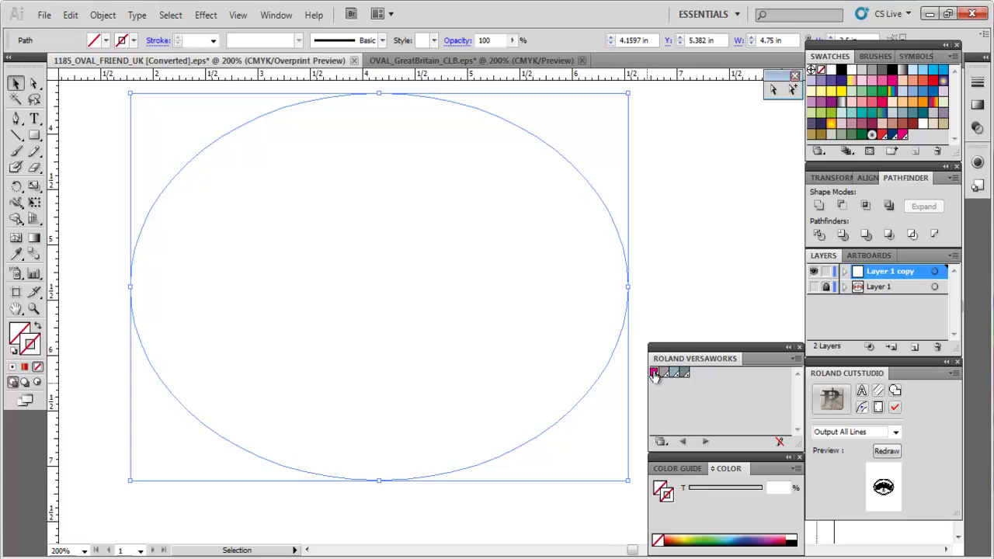
click(637, 264)
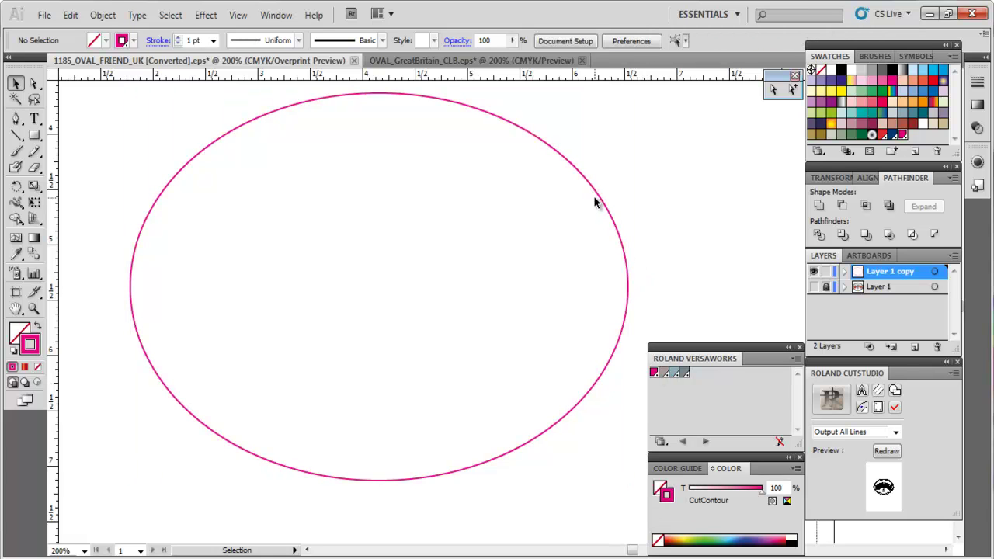
click(598, 200)
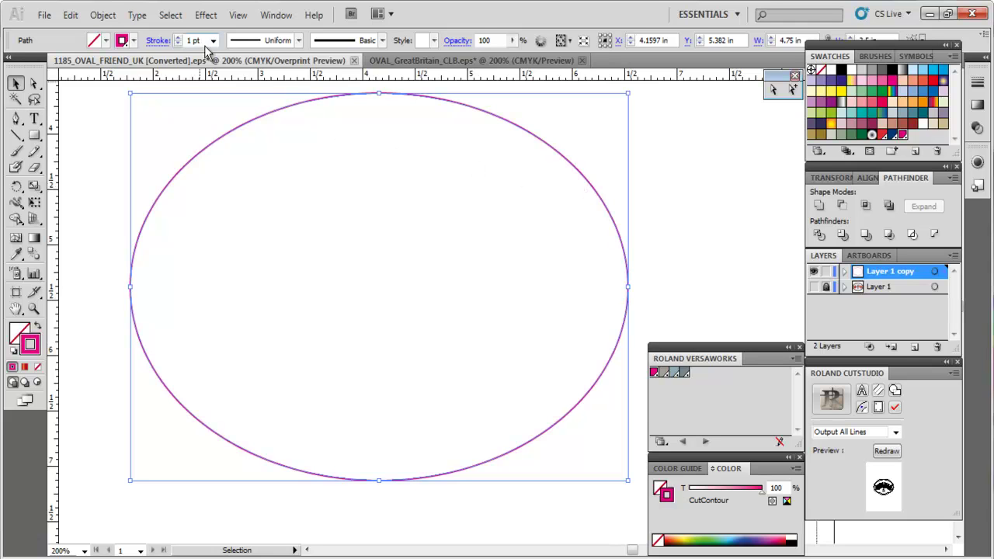
click(158, 43)
click(814, 287)
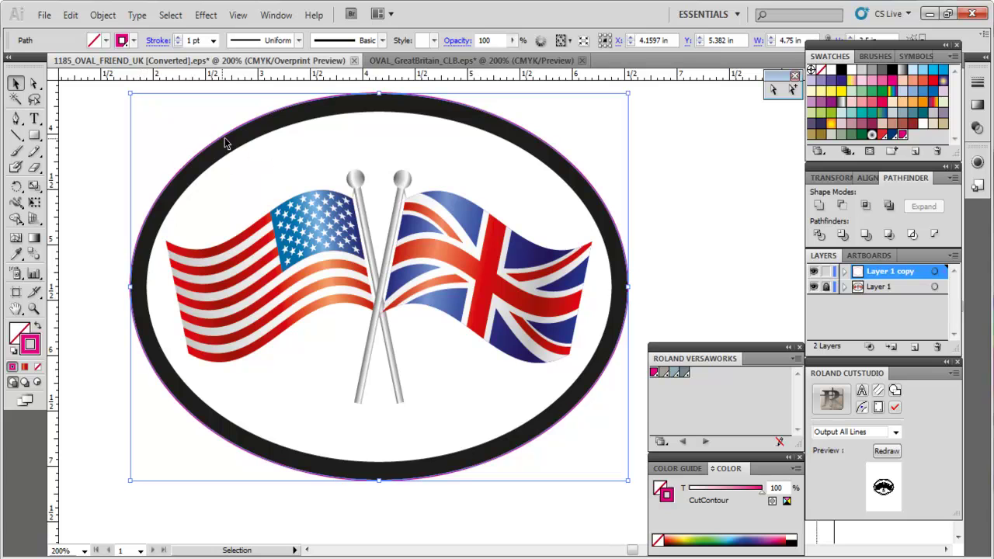
Offset the oval cut path outward by 0.065 in with miter joins and a miter limit of 4, checking the preview
click(114, 18)
mouse_move(138, 332)
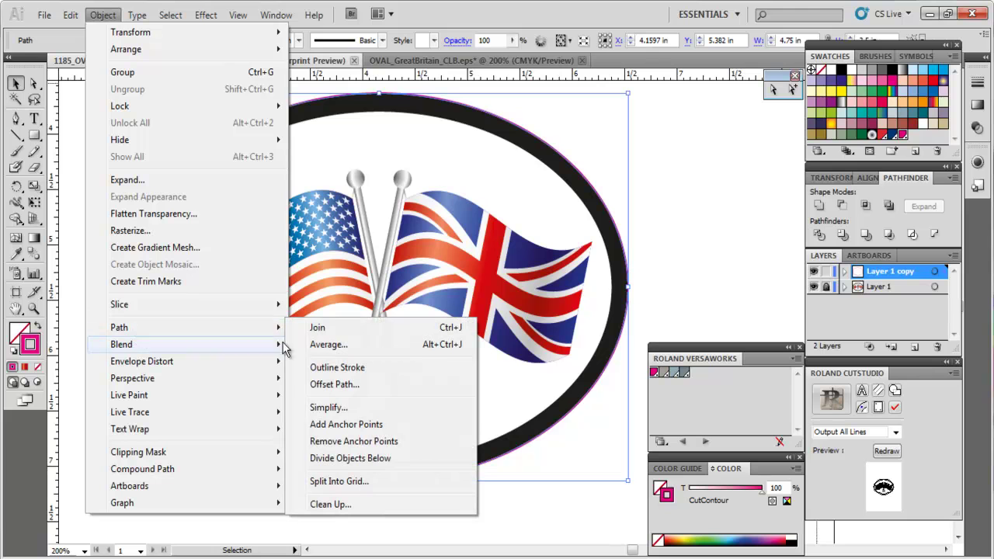
click(334, 385)
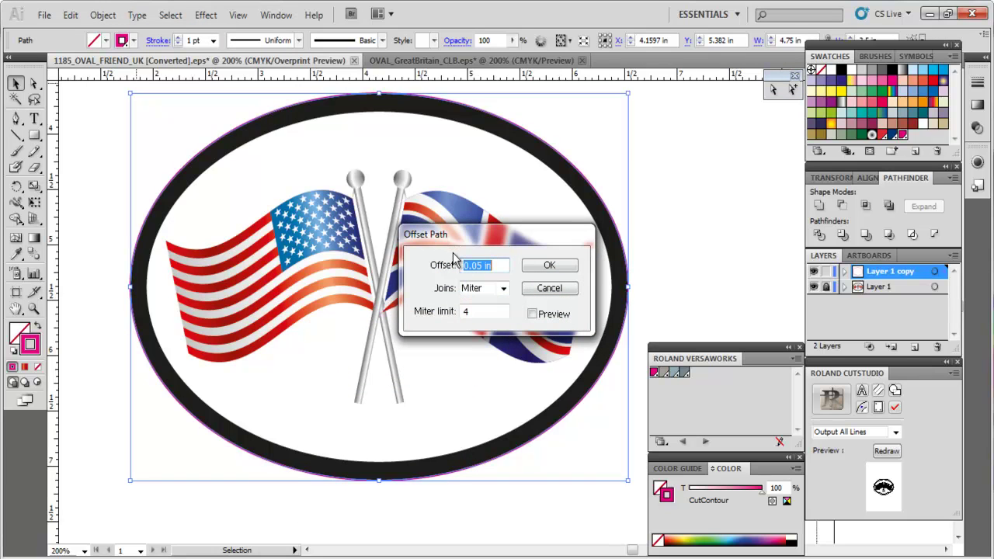
click(533, 315)
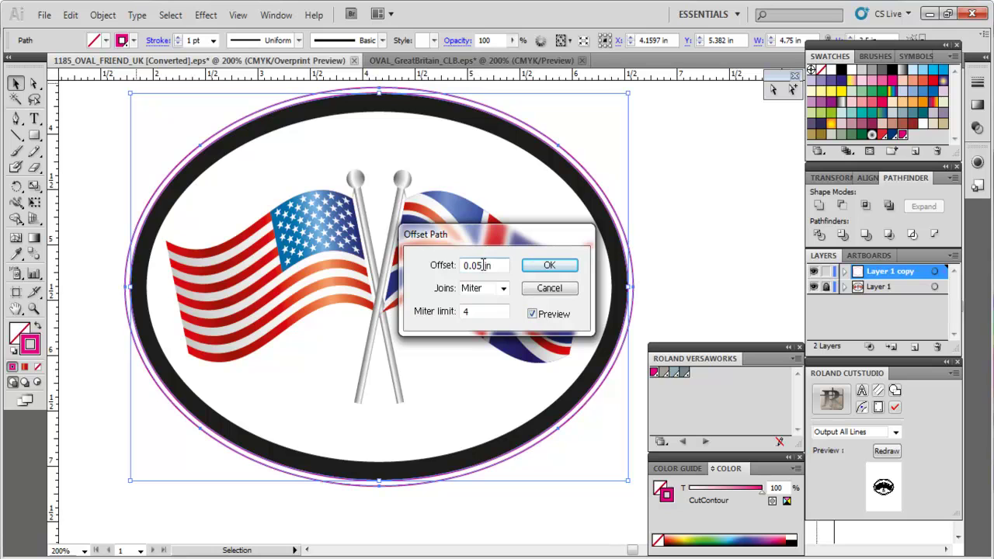
text(8)
click(533, 314)
click(533, 314)
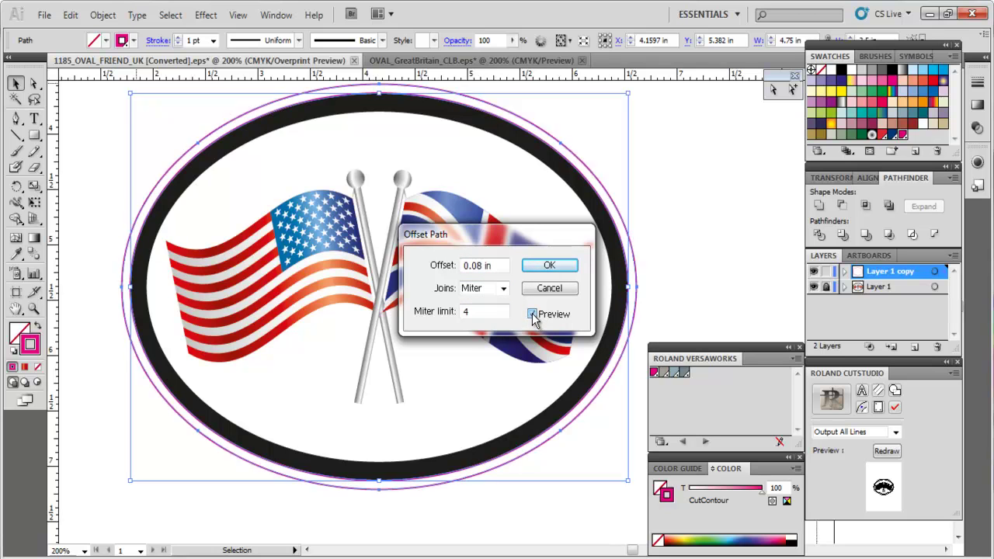
click(481, 264)
key(BackSpace)
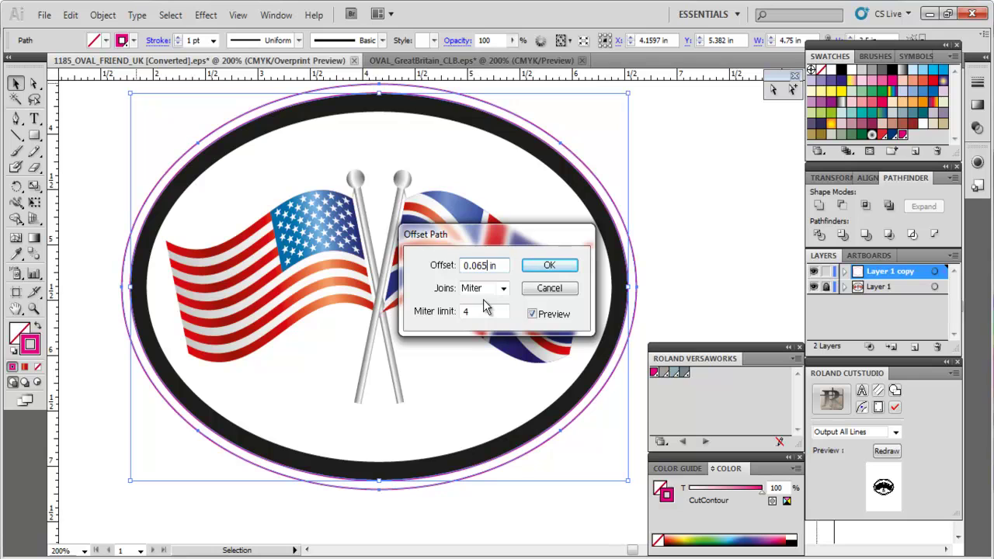
click(533, 315)
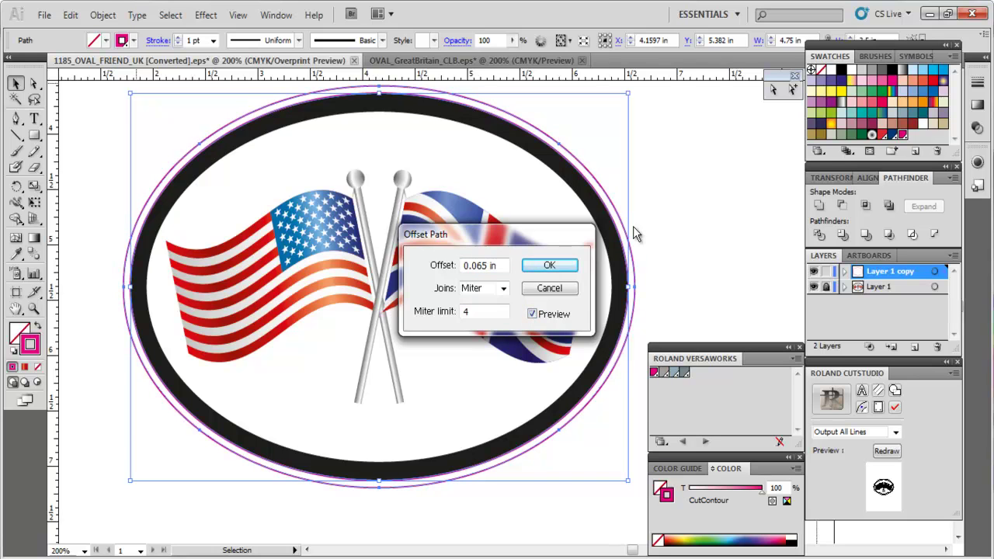
click(570, 267)
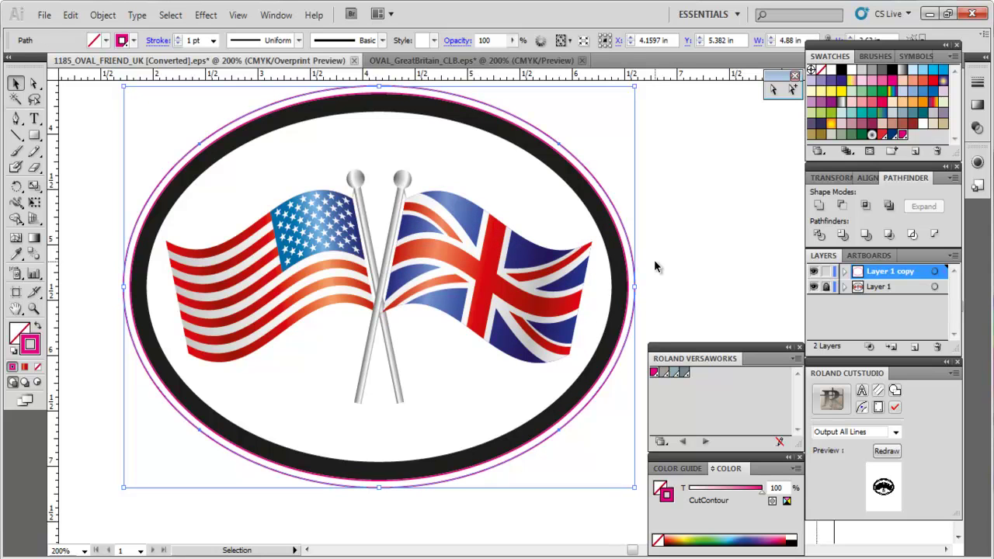
Delete the inner CutContour oval at the artwork's edge, keeping only the offset path in the expanded Layer 1 copy
click(845, 271)
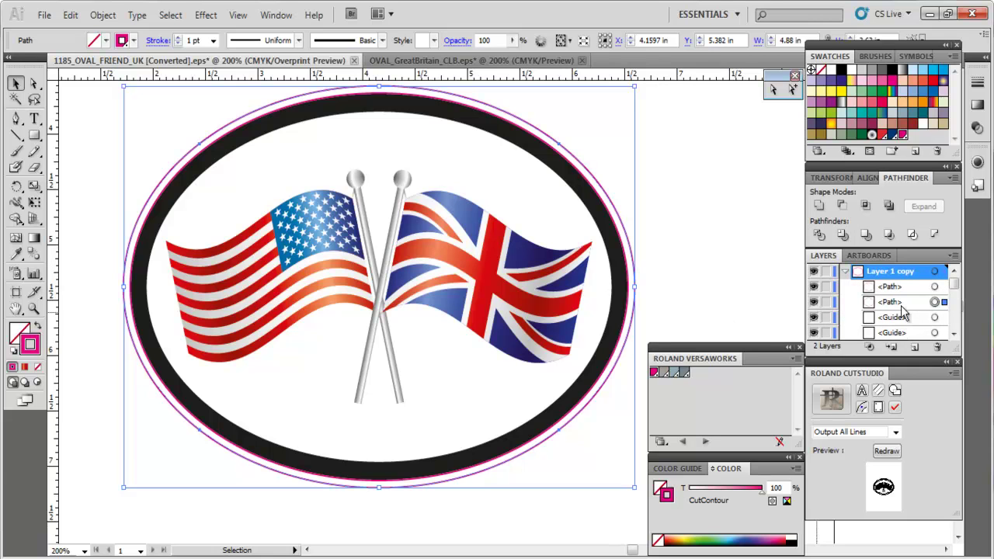
click(696, 254)
click(627, 270)
key(Delete)
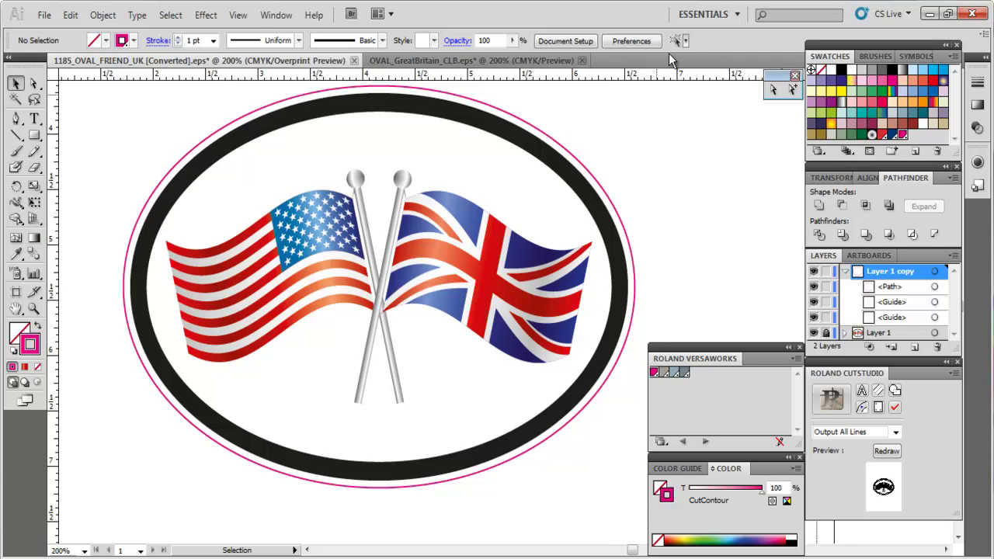
Switch to OVAL_GreatBritain_CLB.eps and delete its Bleed layer
click(527, 65)
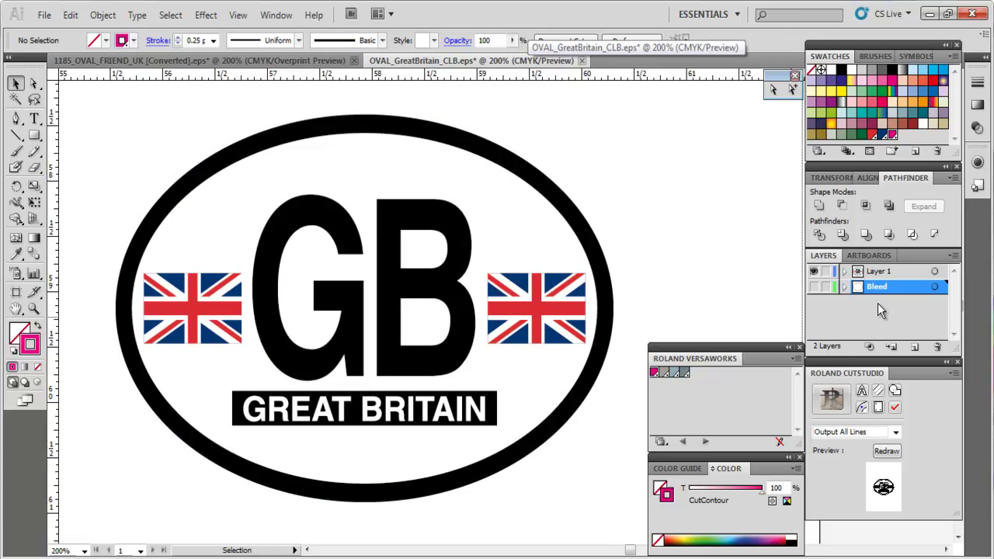
click(814, 287)
click(815, 289)
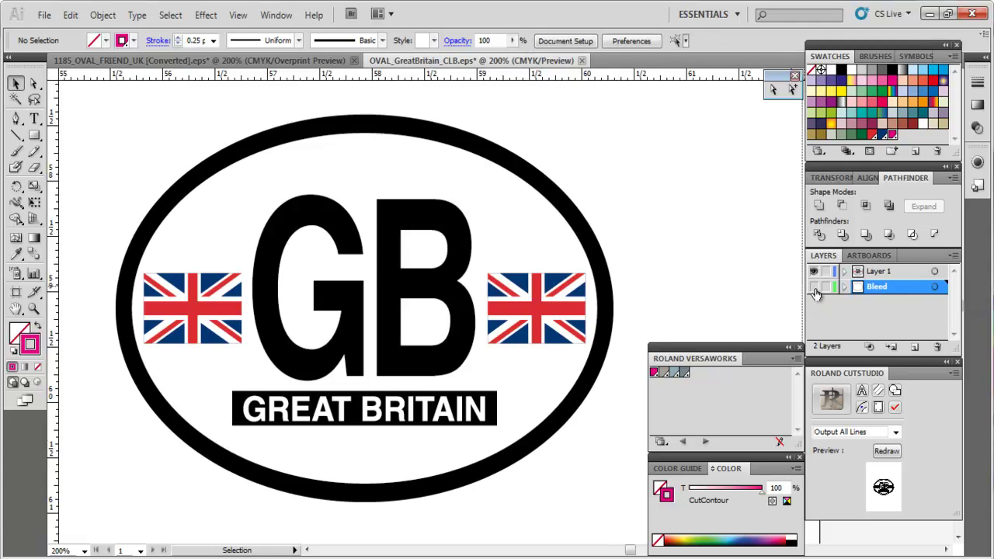
click(938, 347)
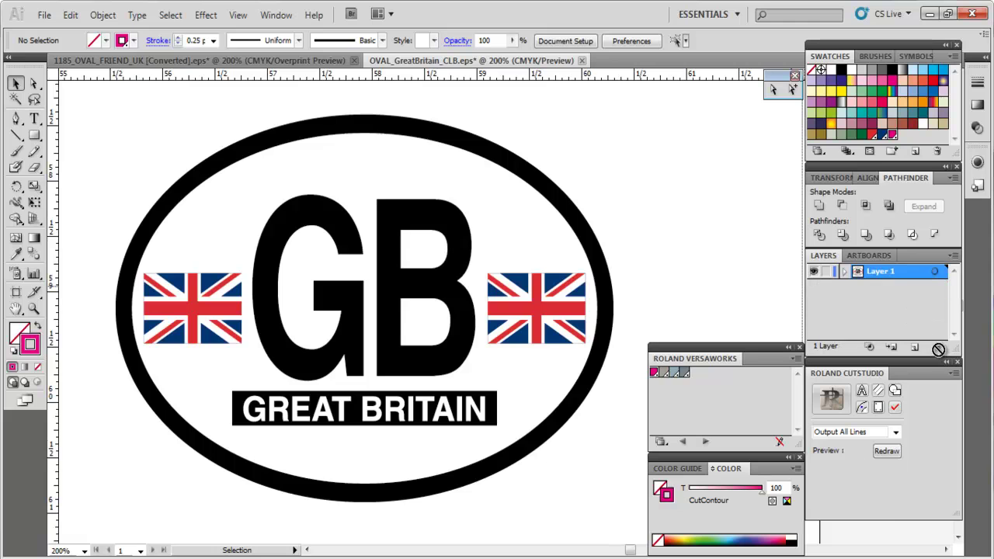
Duplicate the GB decal's Layer 1, and lock and hide the original layer
drag(890, 280, 914, 350)
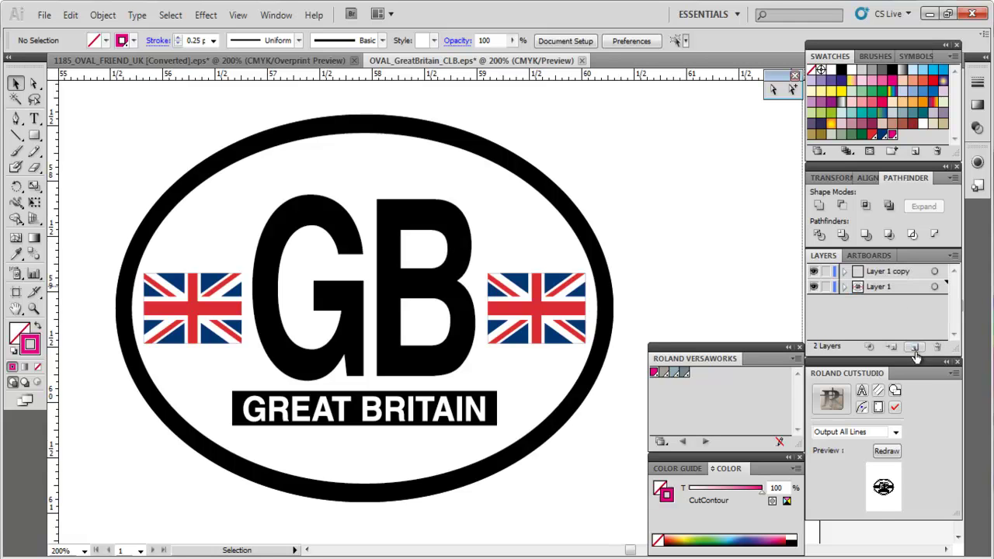
click(827, 288)
click(814, 288)
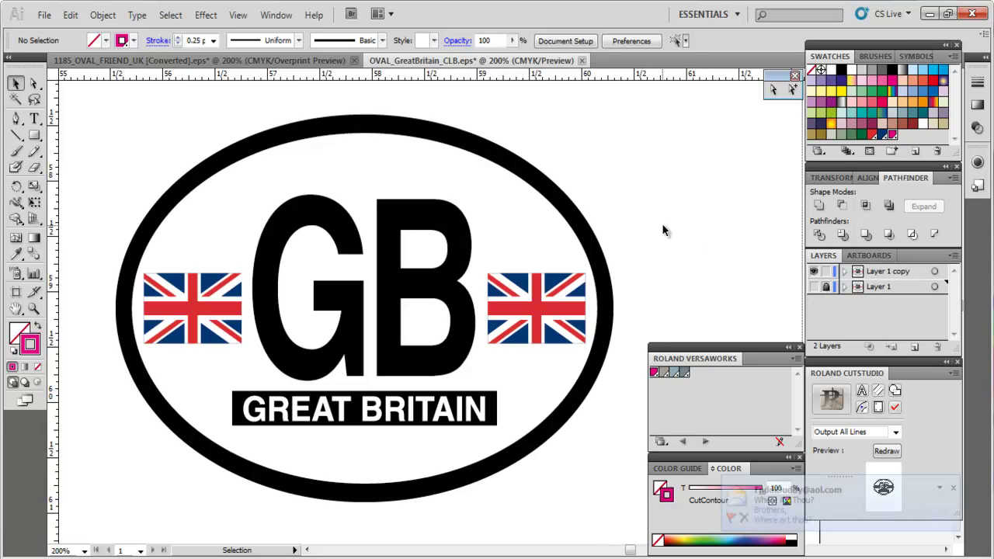
Dismiss the mail notification and unite all the GB artwork on the copied layer into a single oval
click(953, 490)
key(ctrl+a)
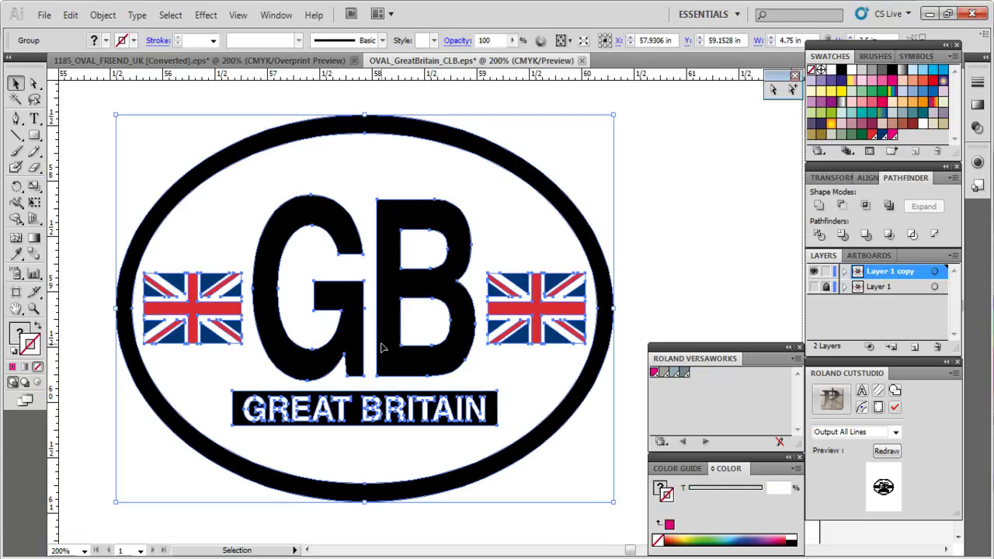
click(820, 209)
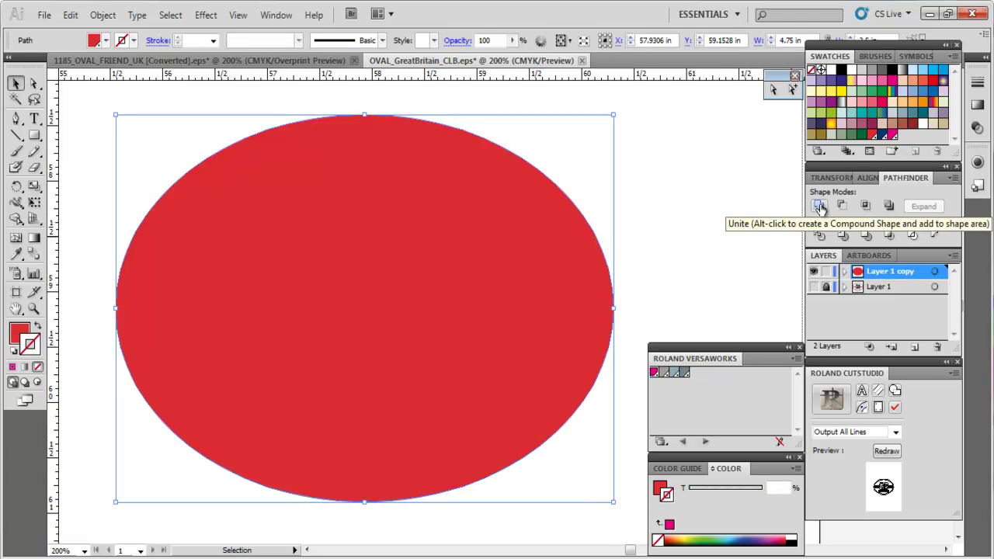
Set the united GB oval's fill to none and its stroke to the CutContour spot colour
click(21, 333)
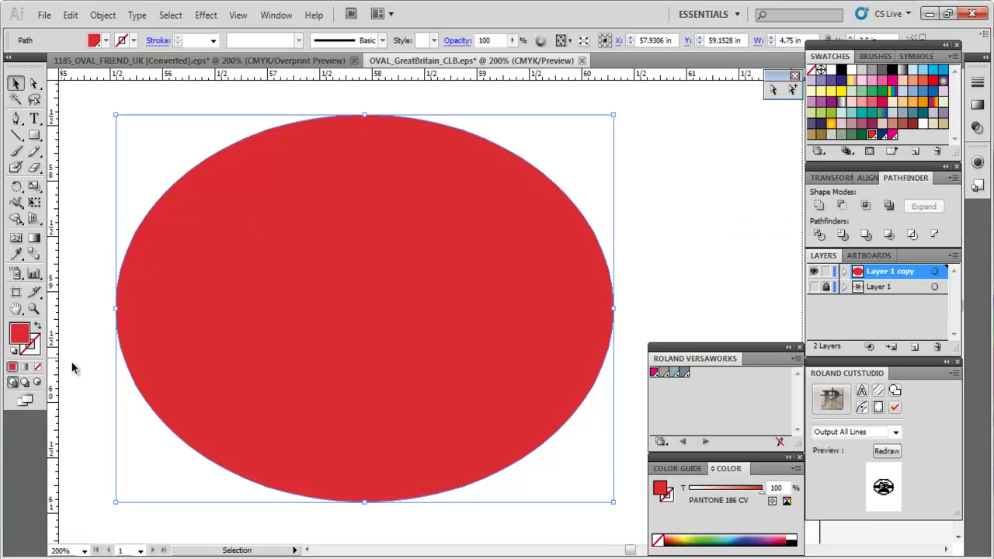
click(812, 70)
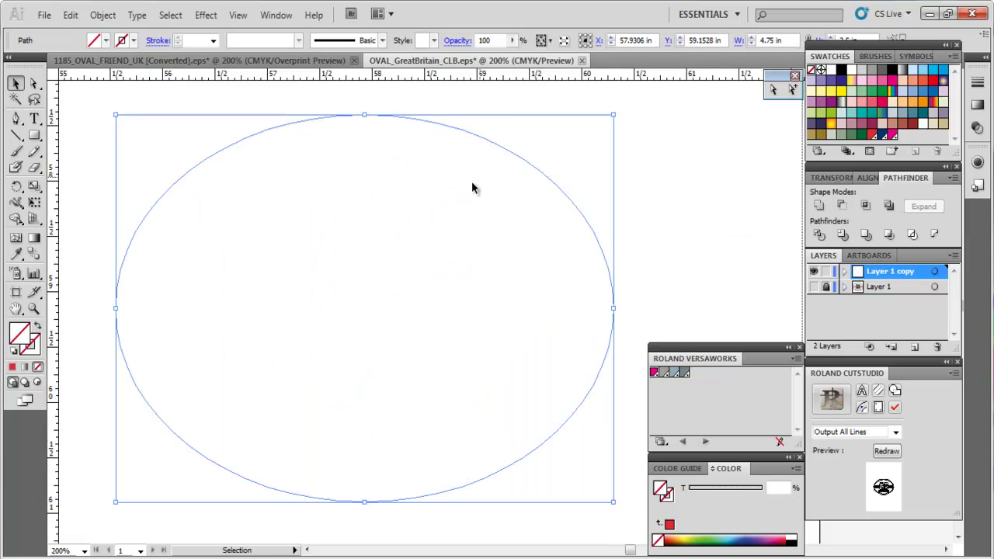
click(34, 351)
click(654, 374)
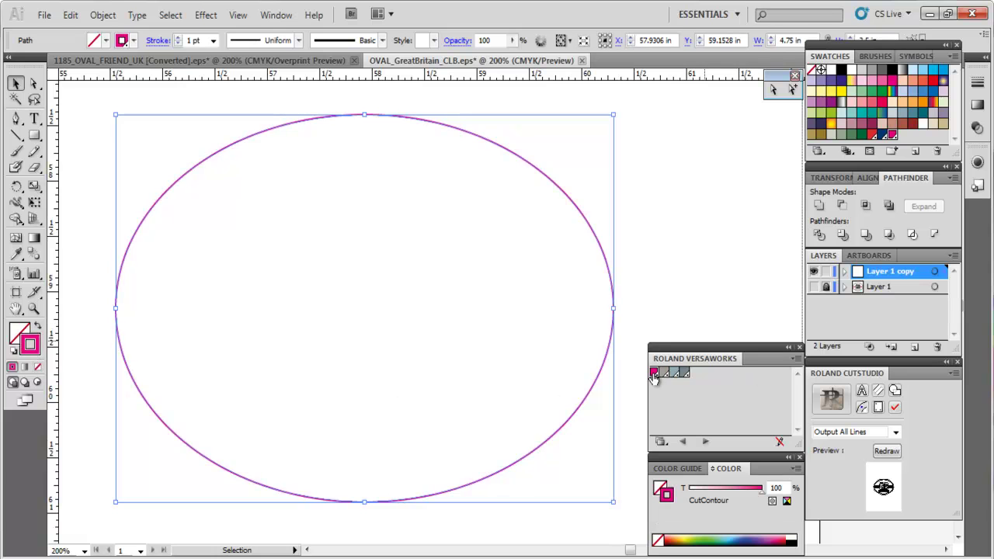
Show the original Layer 1 and offset the CutContour oval by 0.065 in with miter joins and a miter limit of 4
click(814, 287)
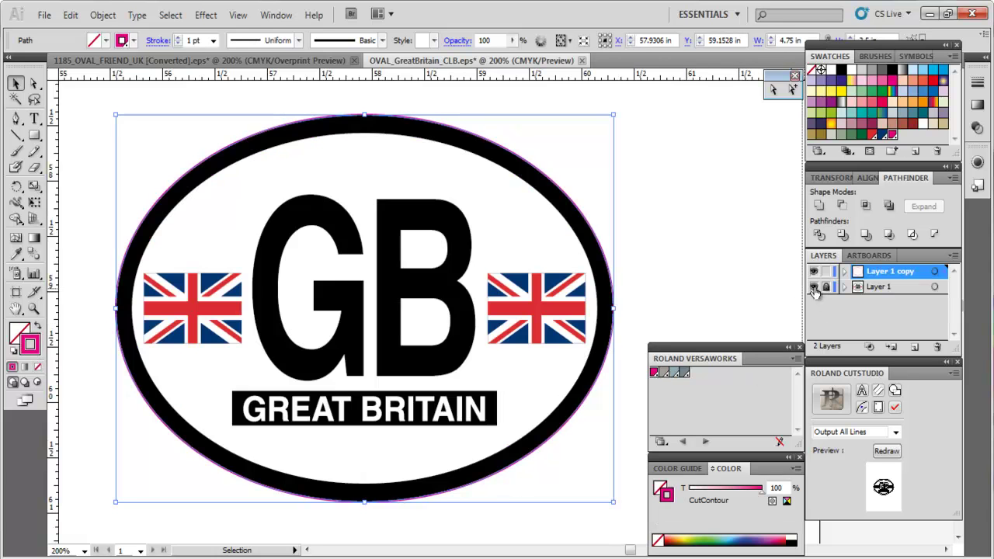
click(102, 17)
mouse_move(139, 330)
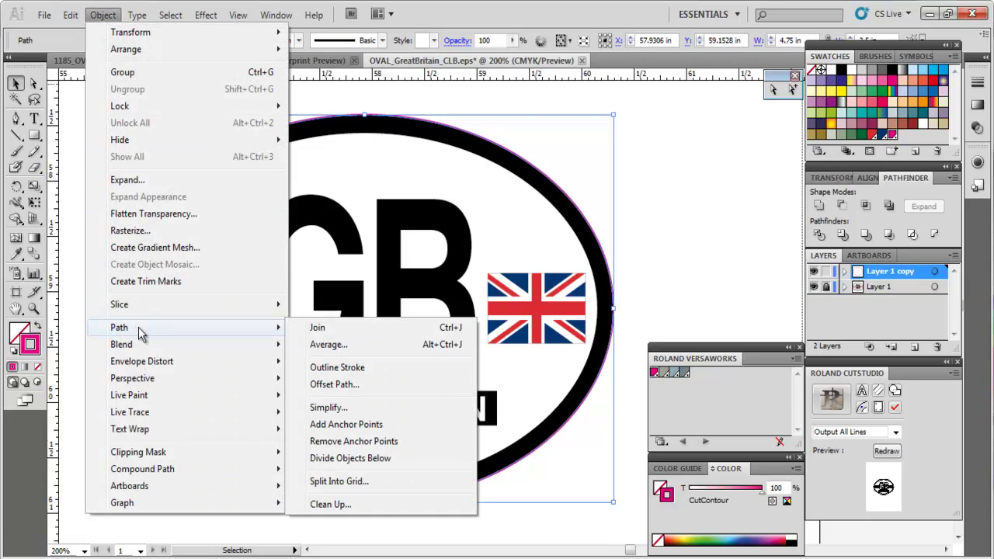
click(338, 384)
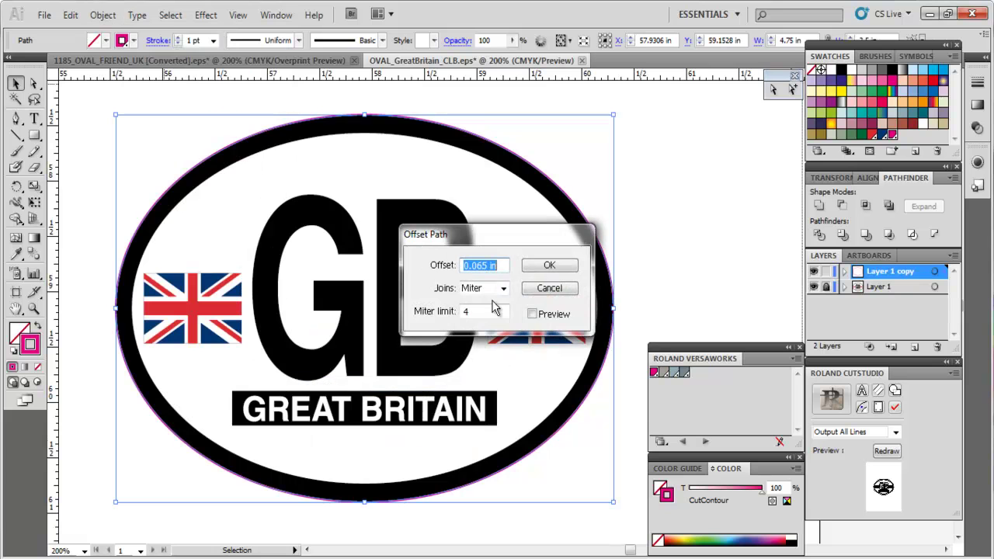
click(534, 318)
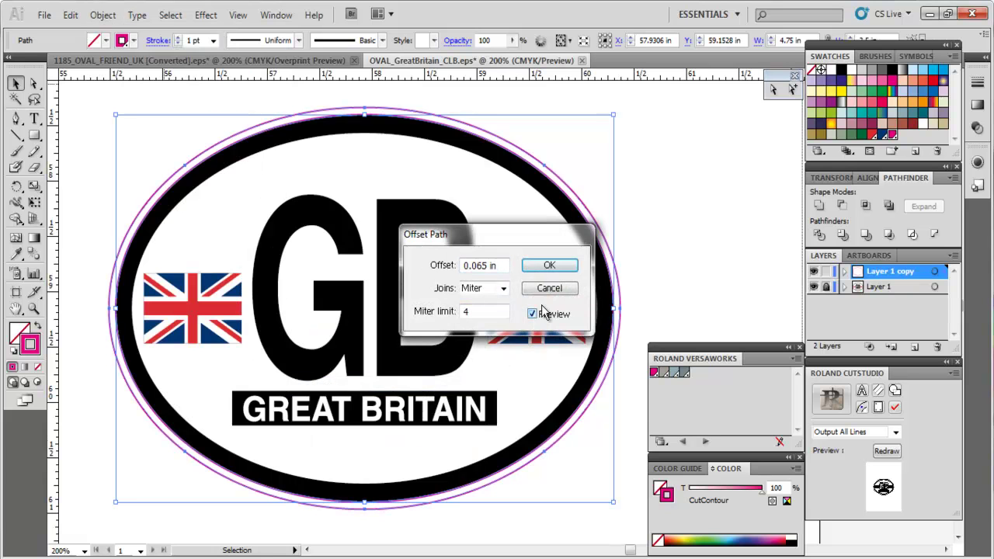
click(550, 266)
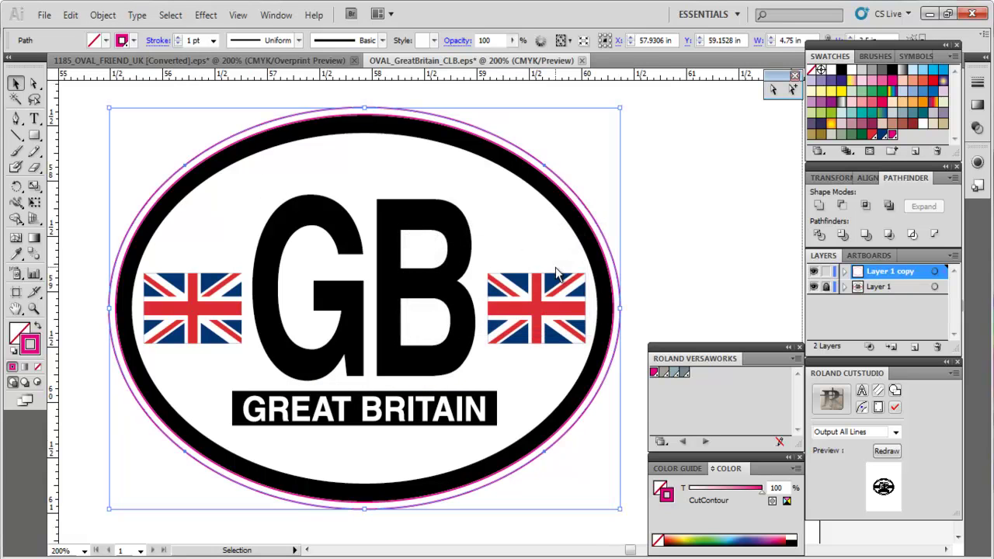
Delete the inner CutContour oval that hugs the edge of the GB artwork, and dismiss the mail notification
click(658, 283)
click(613, 308)
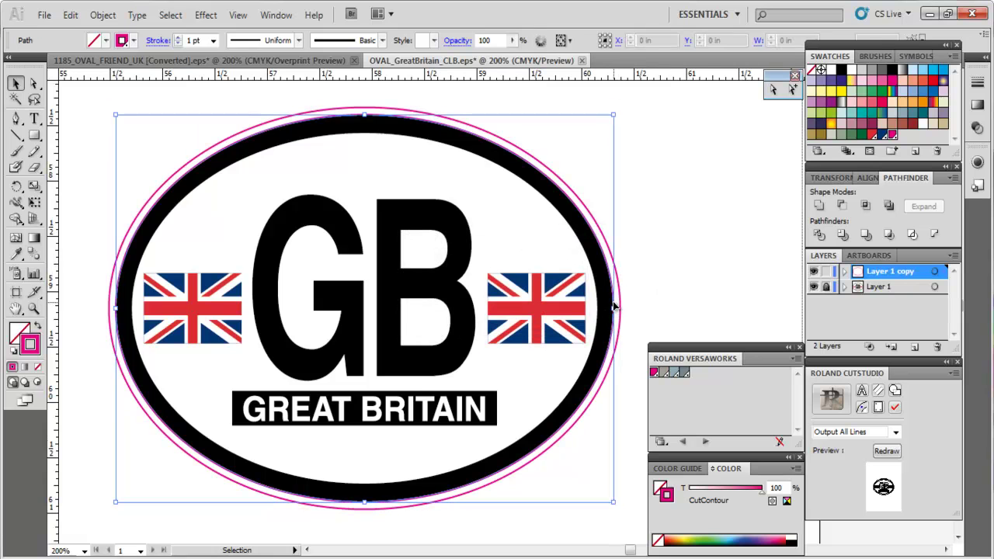
click(614, 306)
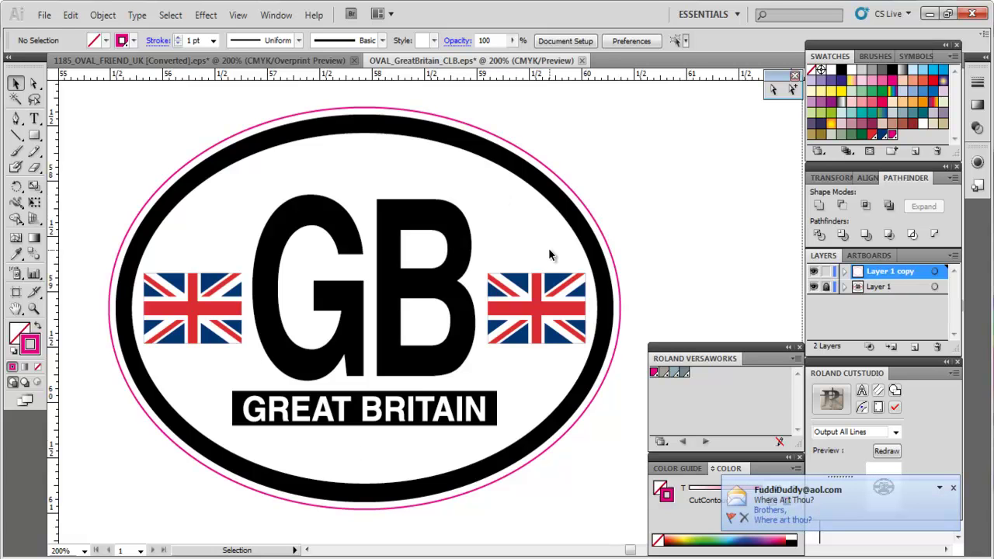
click(953, 487)
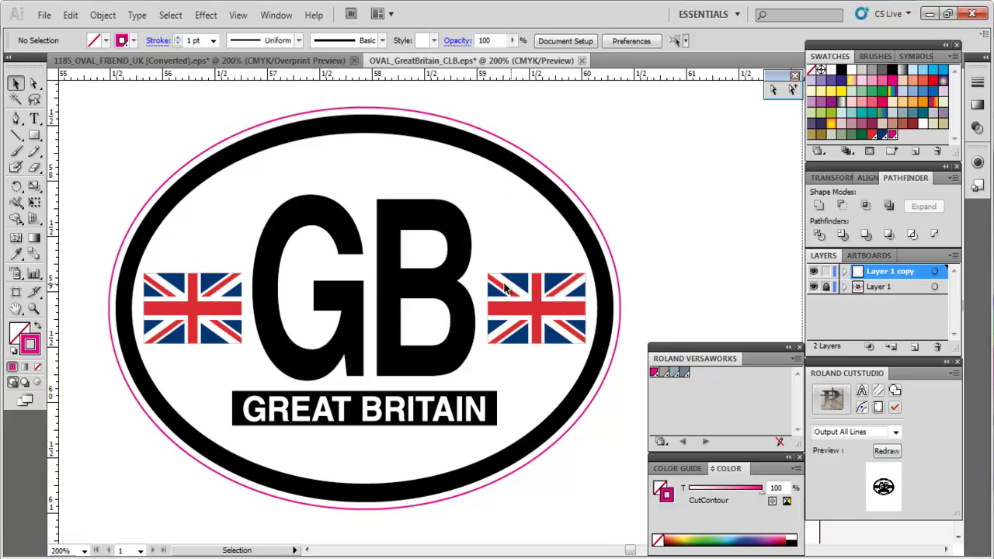